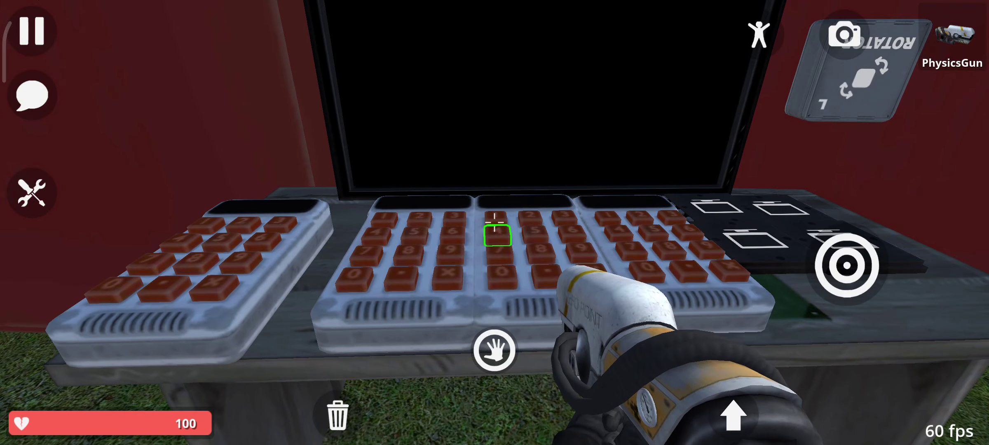
Turn on the PC so its screen shows 'Youtube Ghast Gaming Subscribed'
click(494, 234)
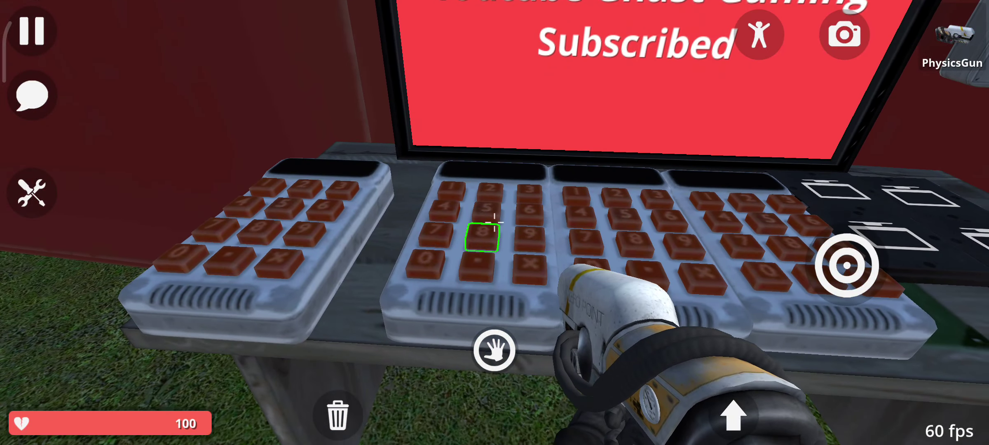
Press keypad 8 to bring up the orange Punch brake page at Score 0
click(484, 233)
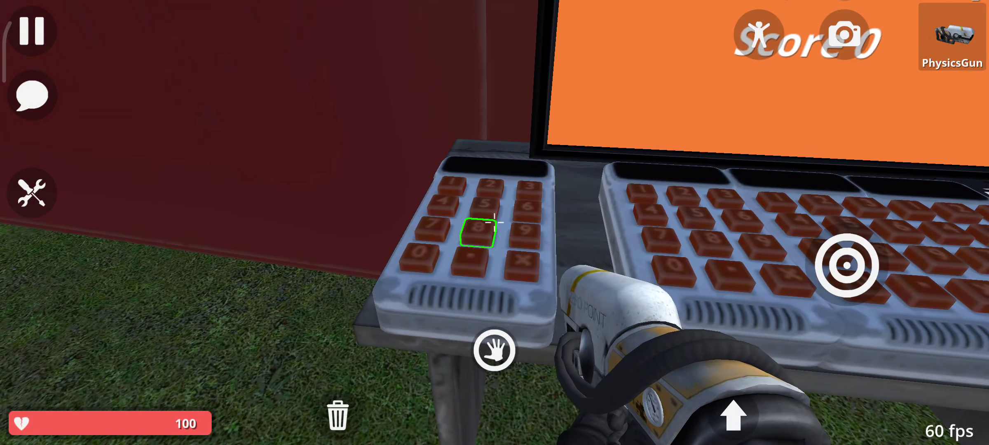
Press 8 on the left keypad to show High score 67 and Smash wall
click(477, 231)
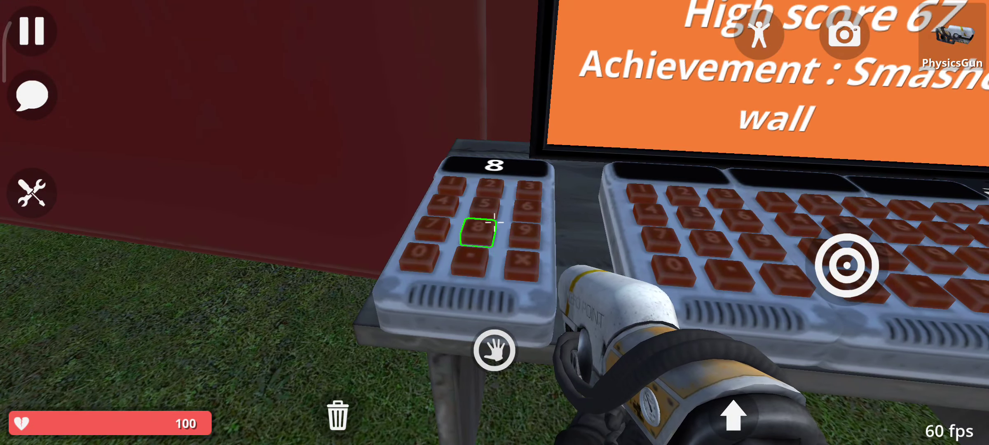